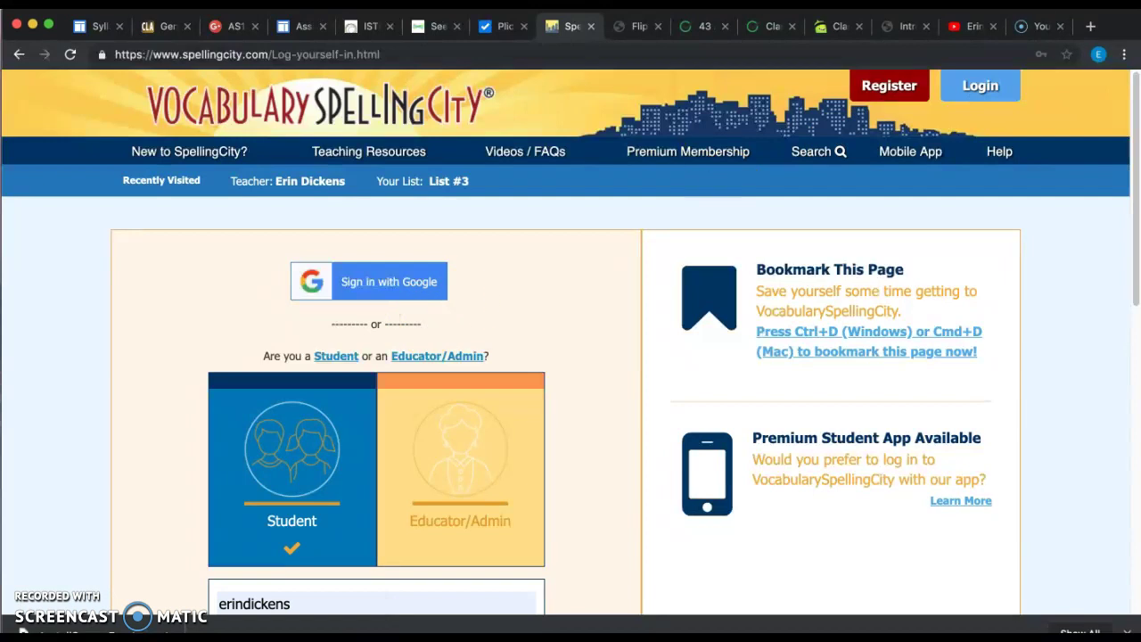
Sign in as Educator/Admin using the saved account password
right_click(1135, 115)
click(1120, 112)
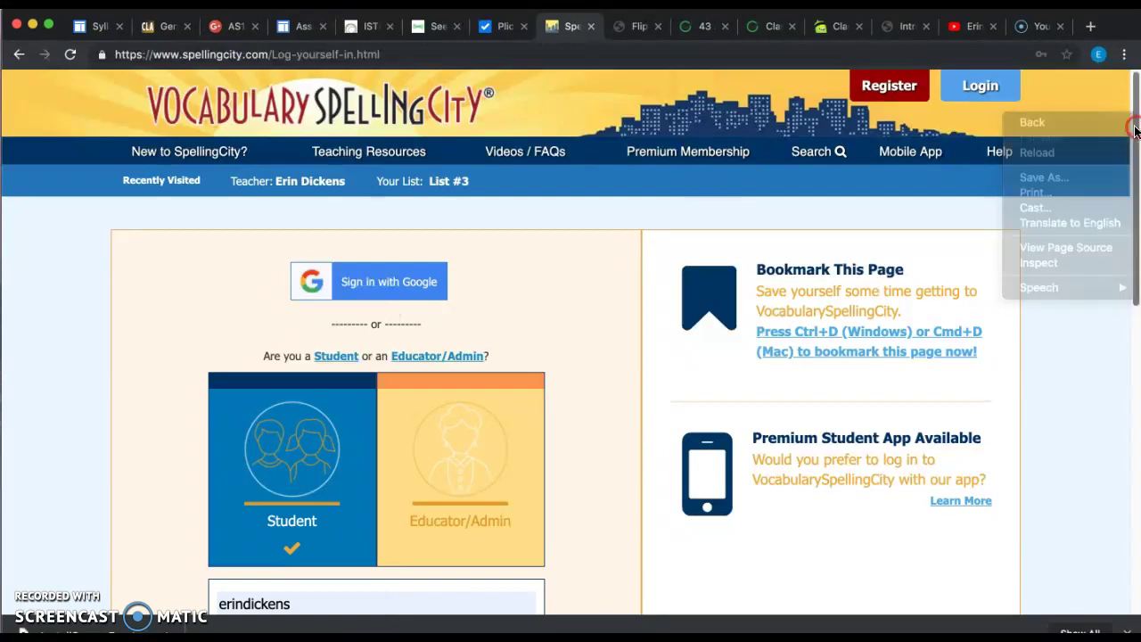
drag(1134, 110, 1134, 157)
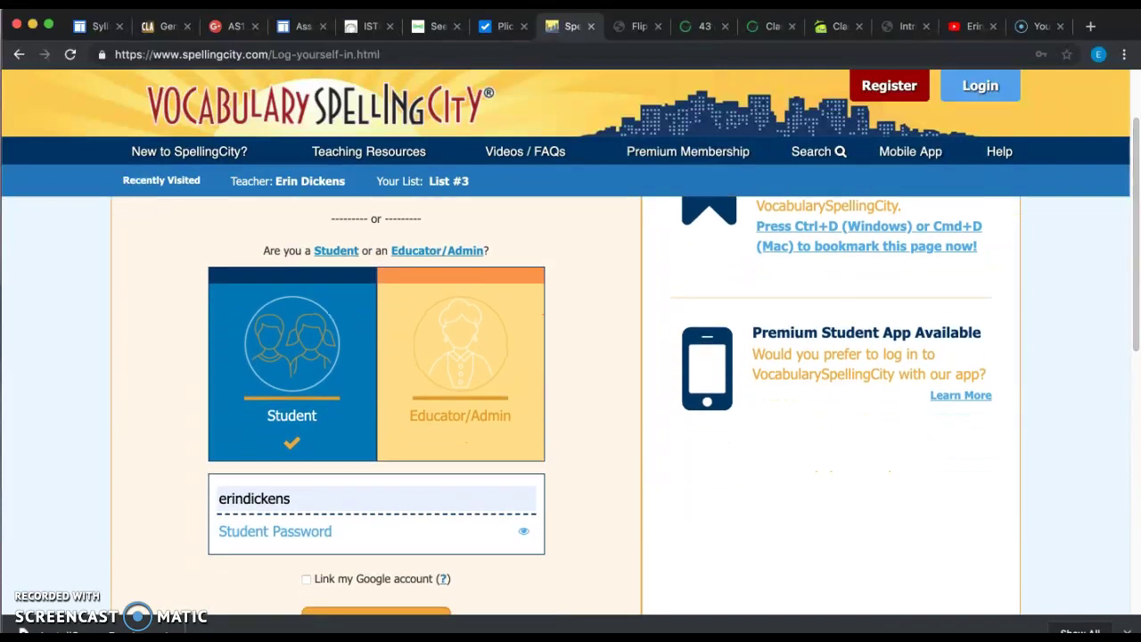
click(484, 378)
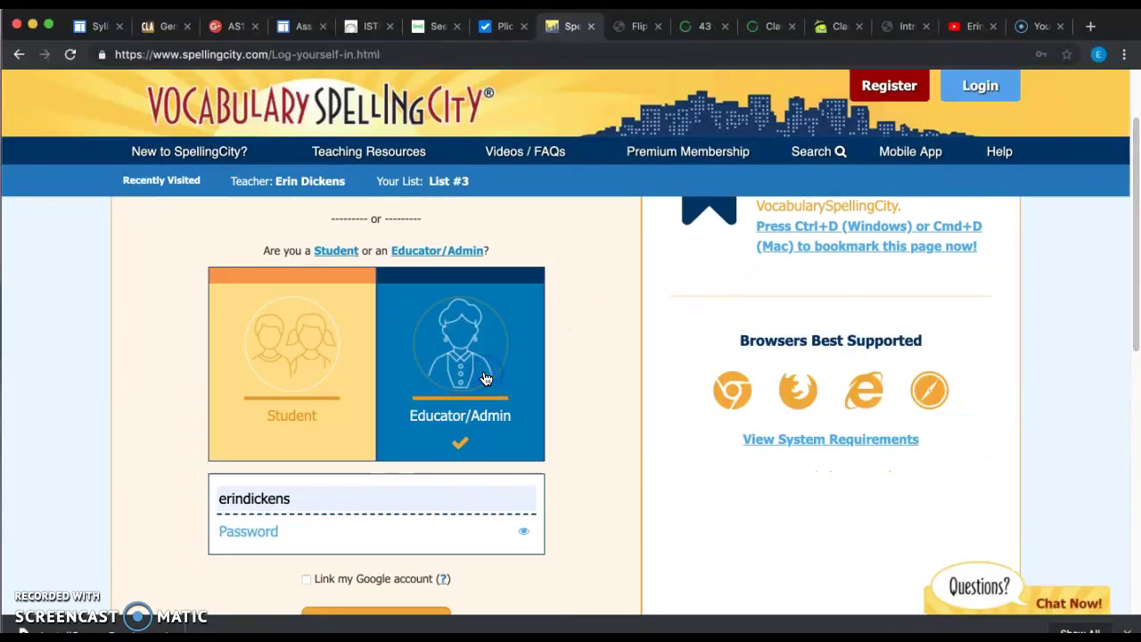
click(270, 533)
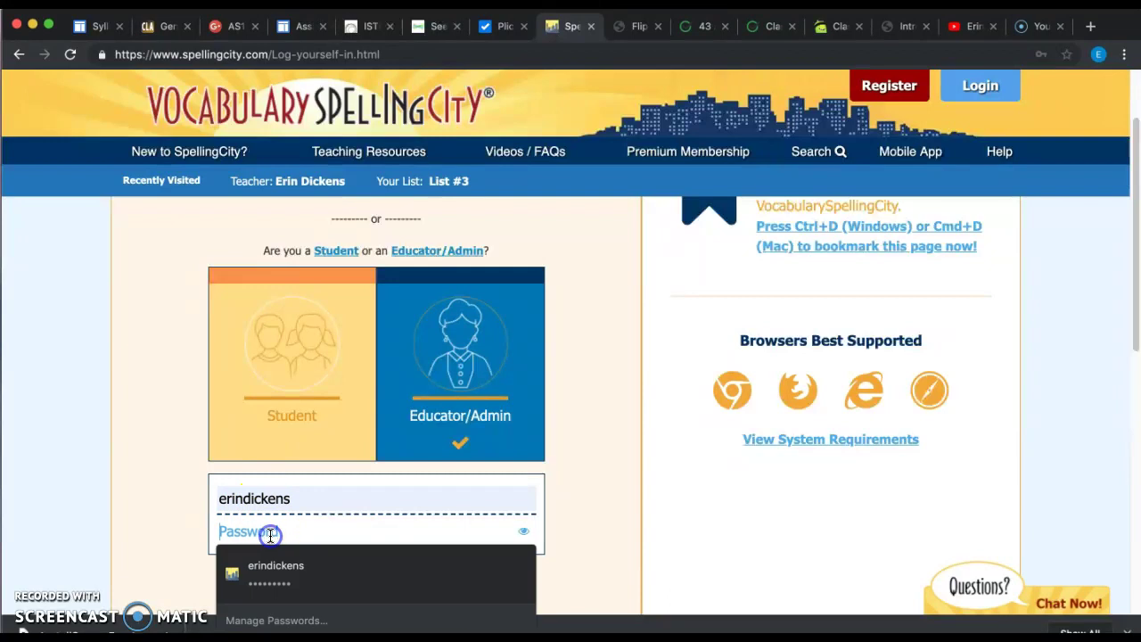
click(278, 570)
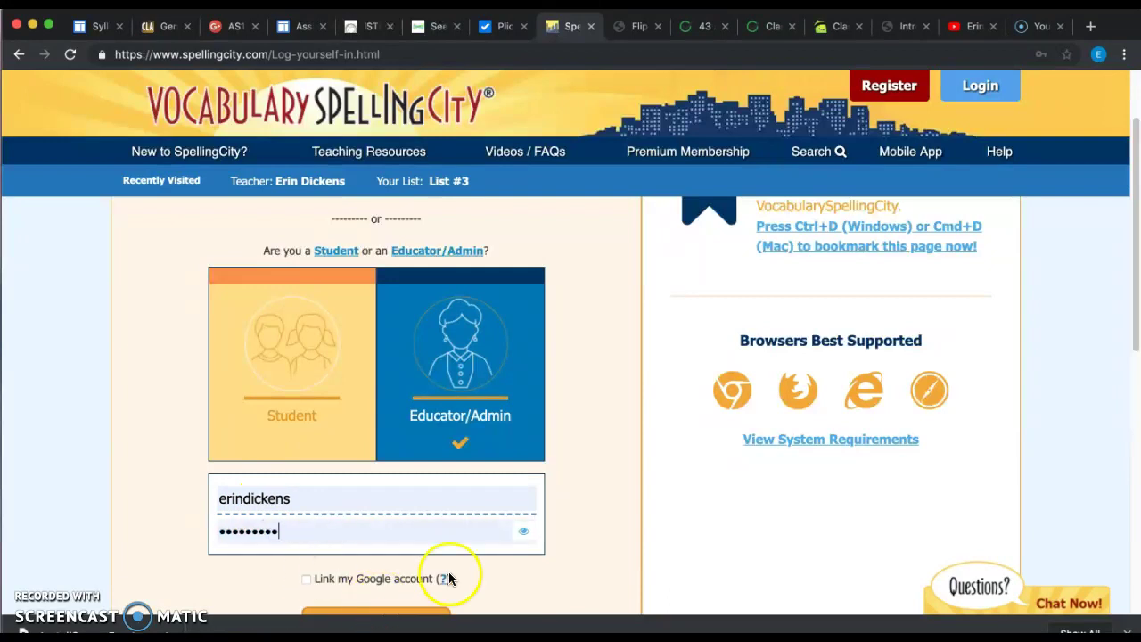
drag(1133, 273, 1132, 308)
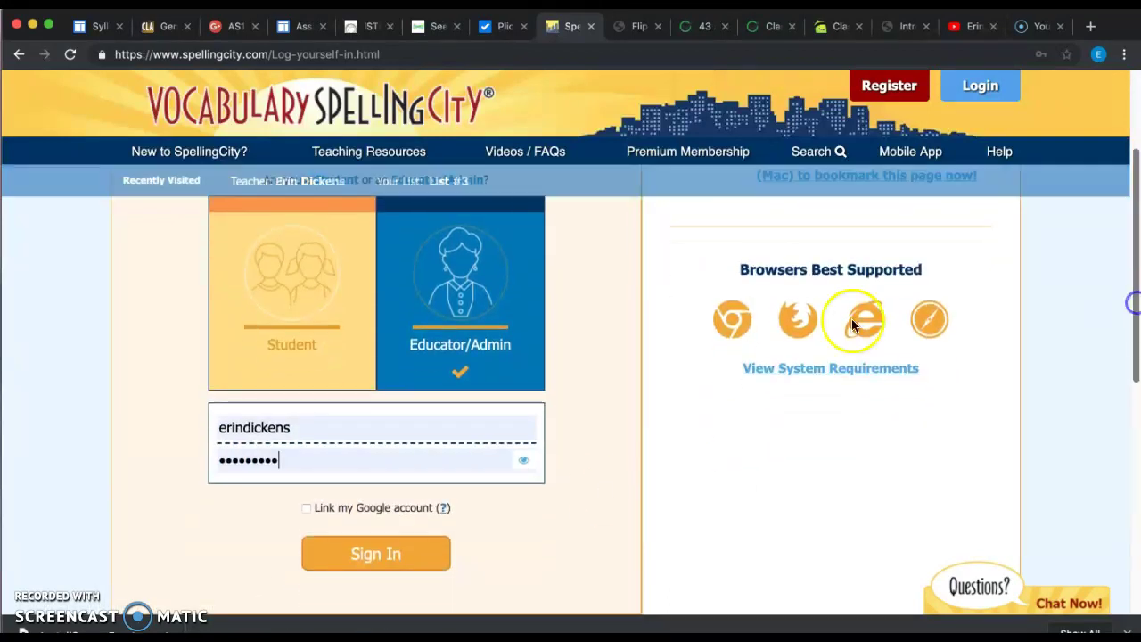
click(365, 558)
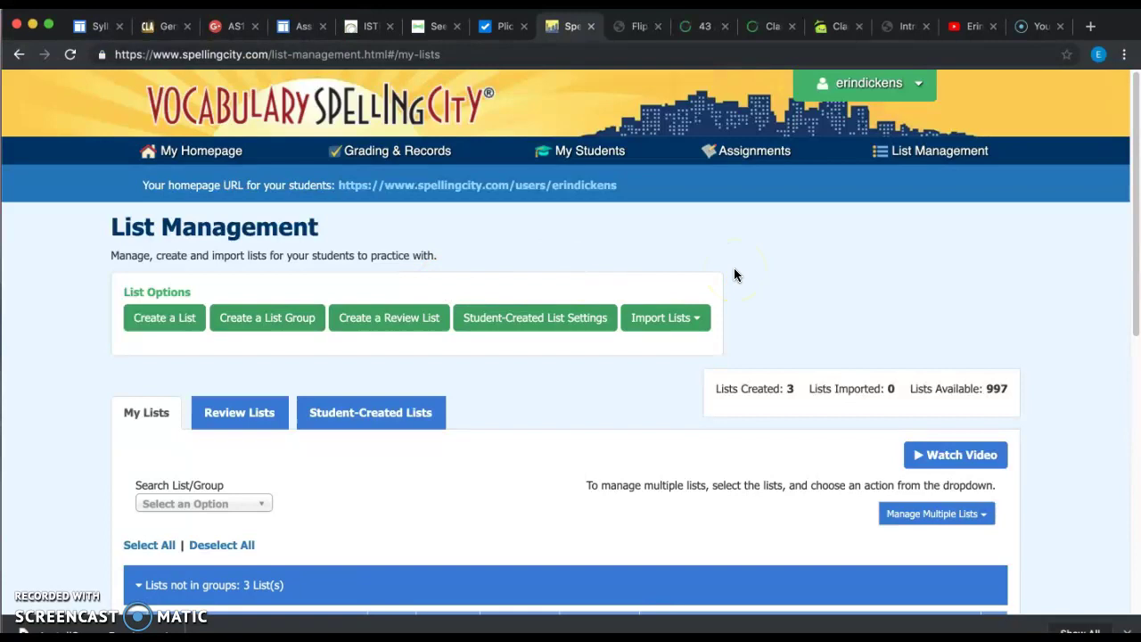
Create a new word list and name it "List #4"
click(187, 326)
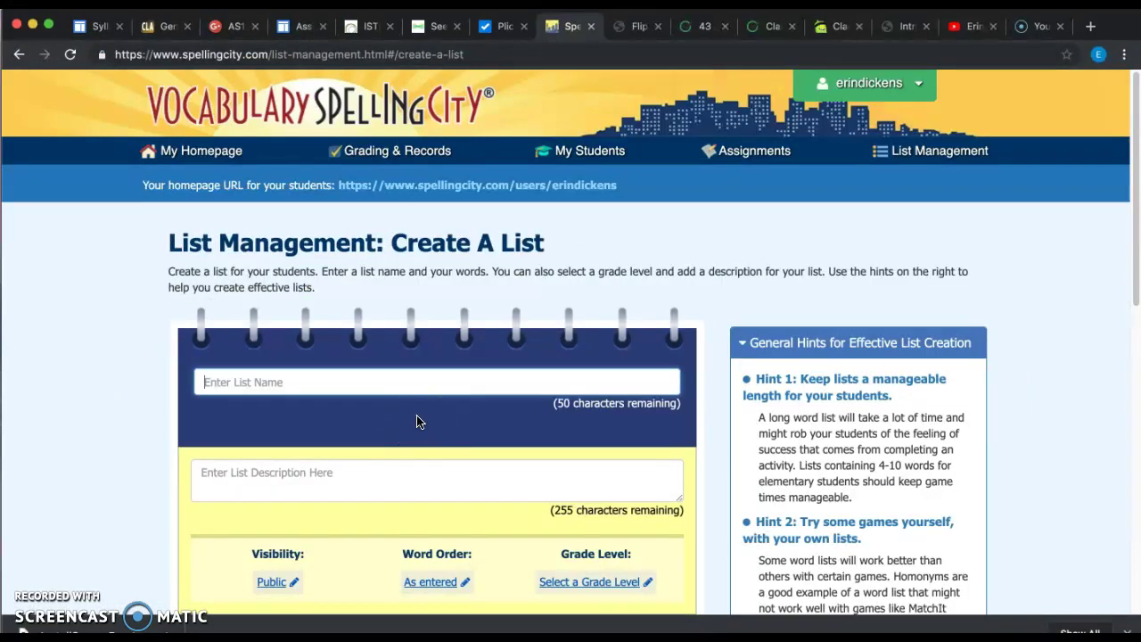
text(List #)
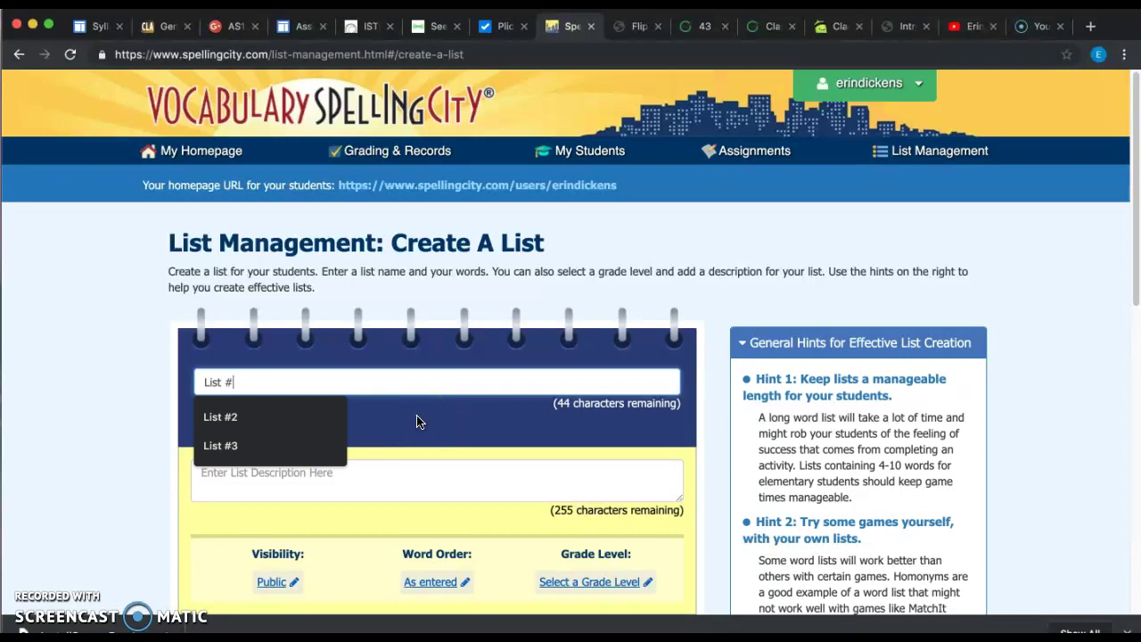
text(4)
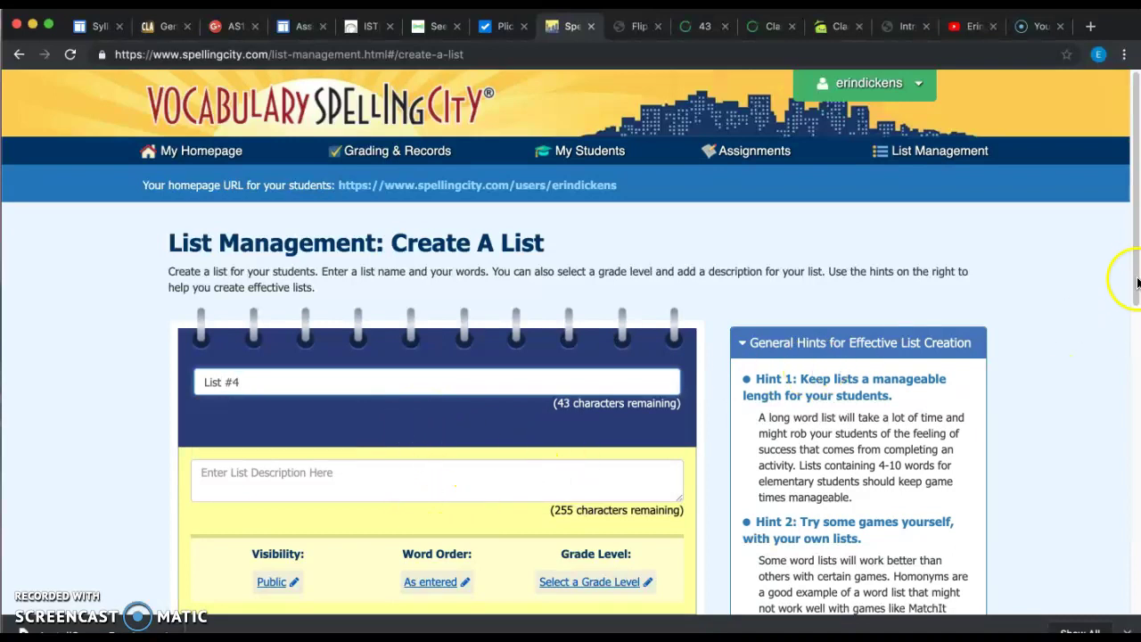
Enter "you", "me" and "in" as the first three words of the list
scroll(1137, 282, down, 2)
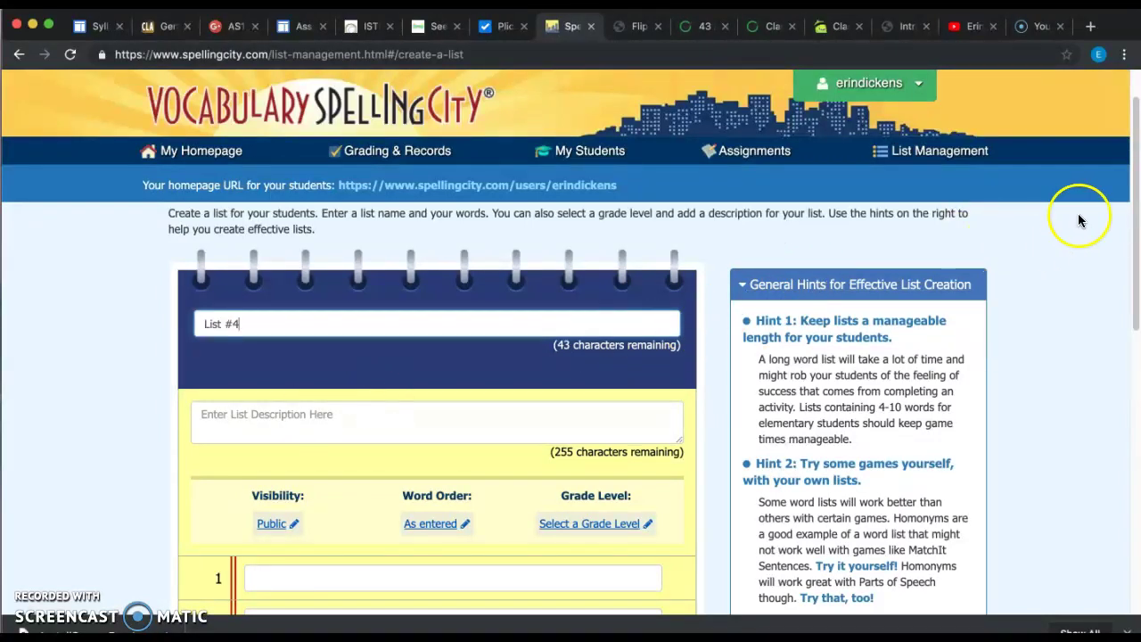
drag(1135, 229, 1136, 313)
click(317, 378)
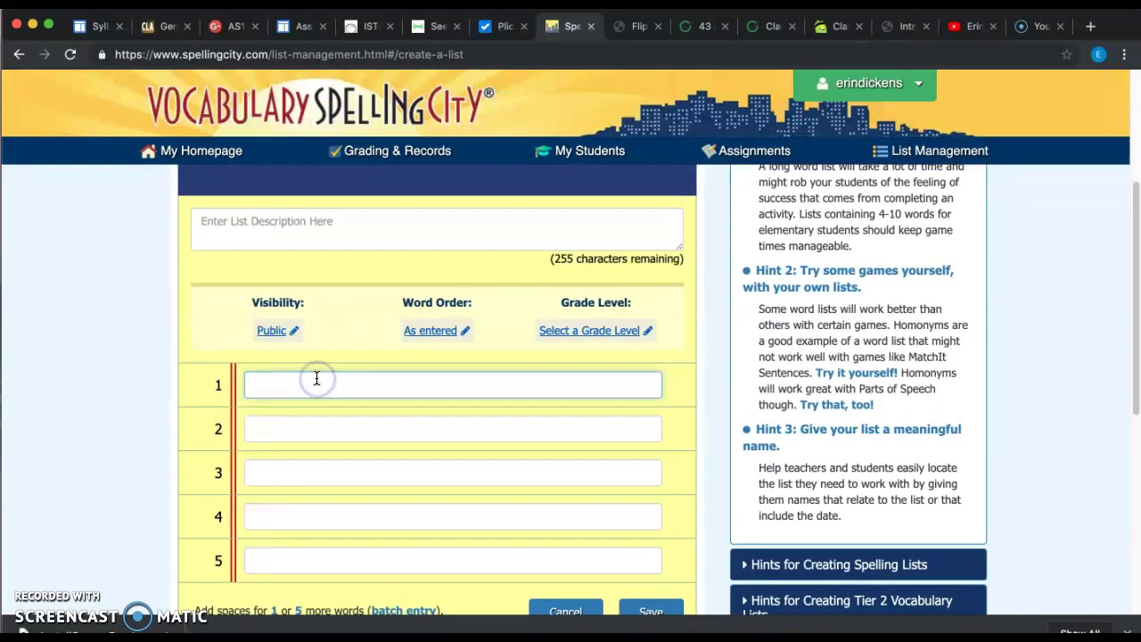
right_click(289, 431)
right_click(282, 433)
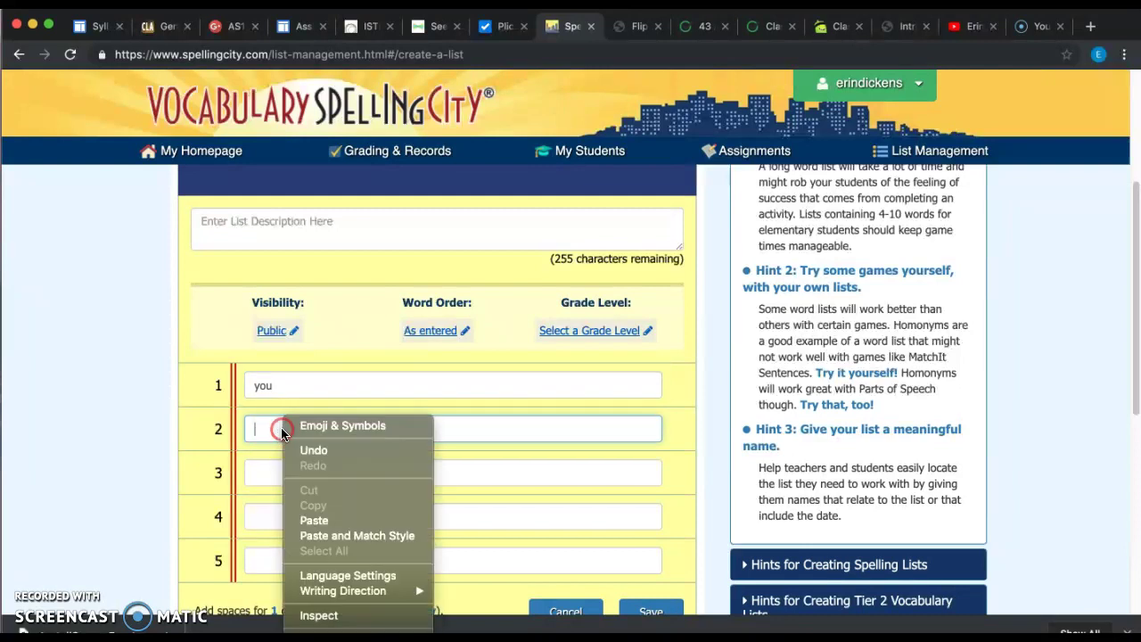
click(259, 432)
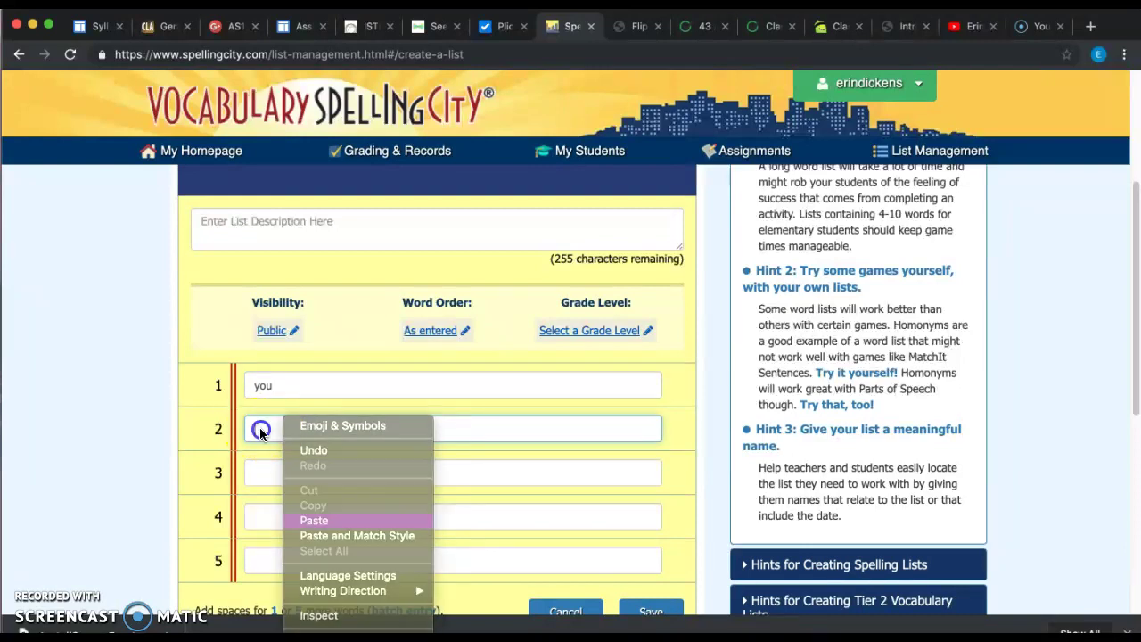
click(254, 472)
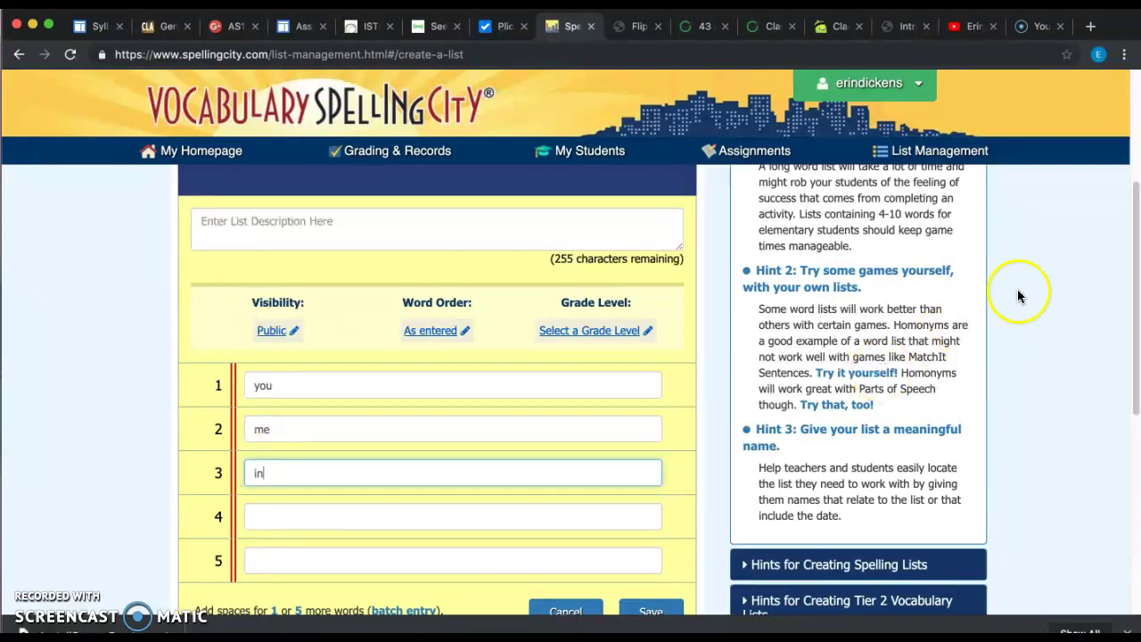
Add one extra word space to the list, followed by five more
scroll(1136, 245, down, 1)
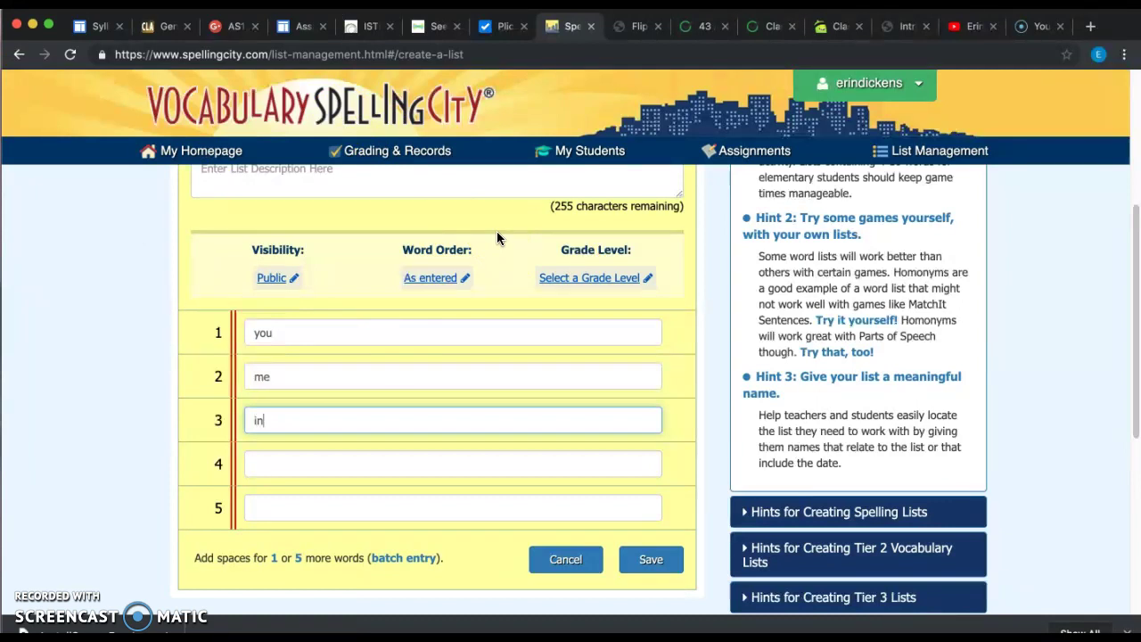
click(274, 561)
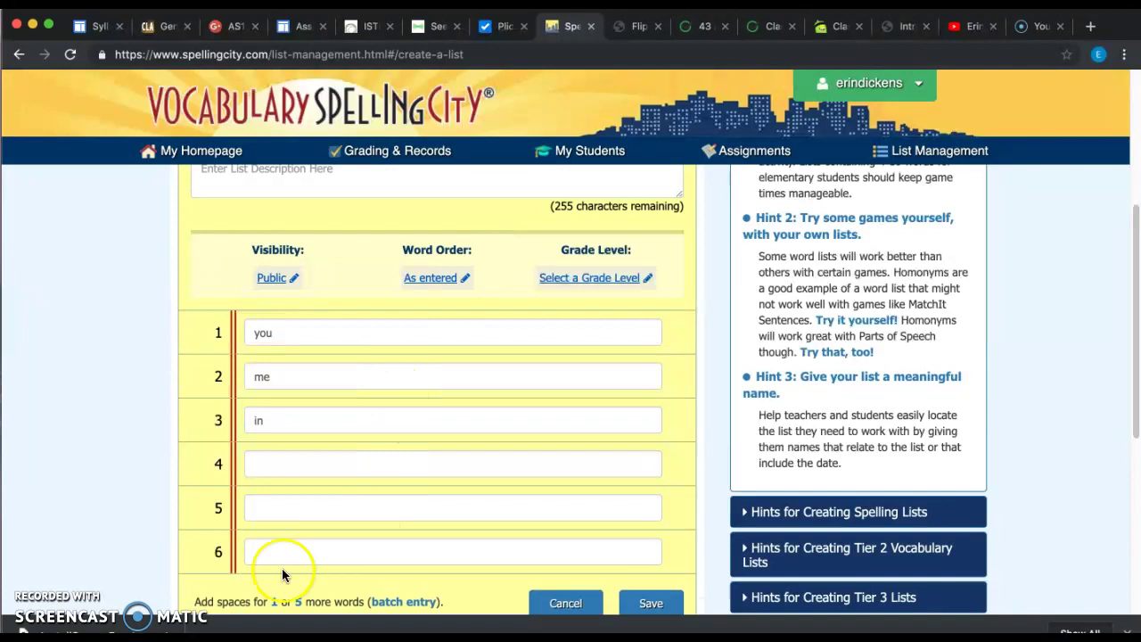
click(298, 601)
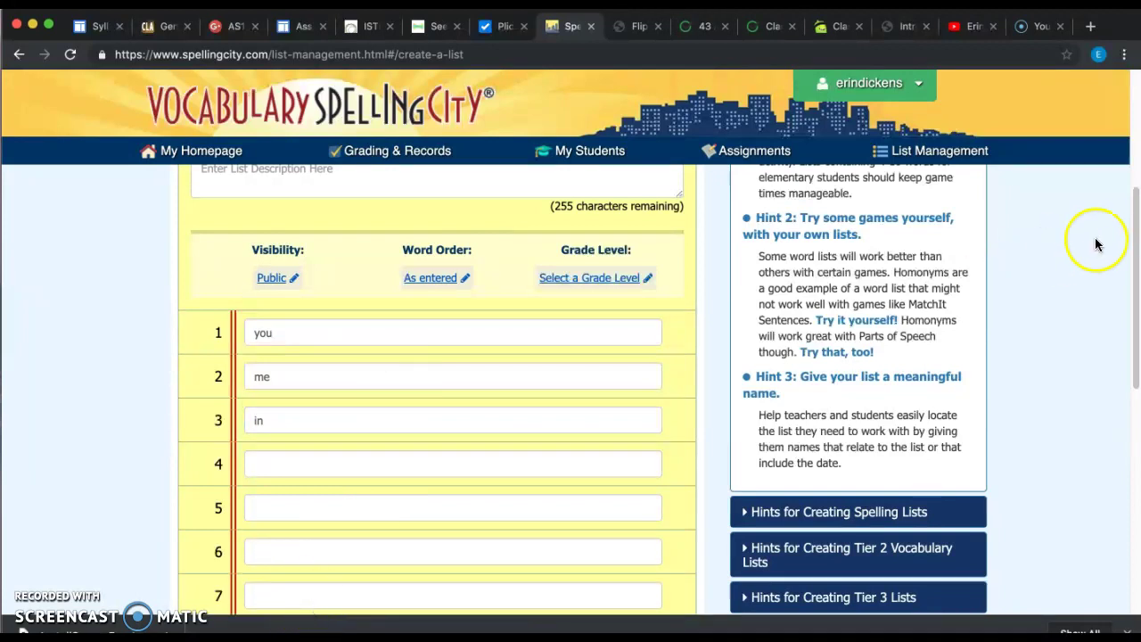
Save the new list, review its definitions and sentences in word verification, and save the verified list
drag(1130, 242, 1135, 336)
click(654, 583)
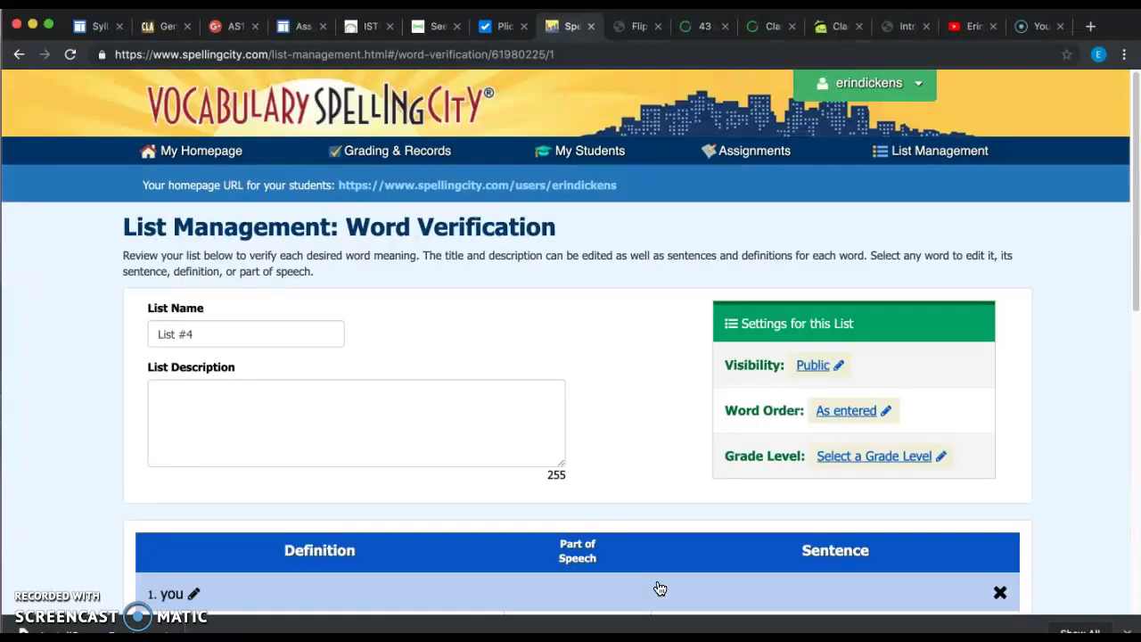
drag(1136, 273, 1134, 401)
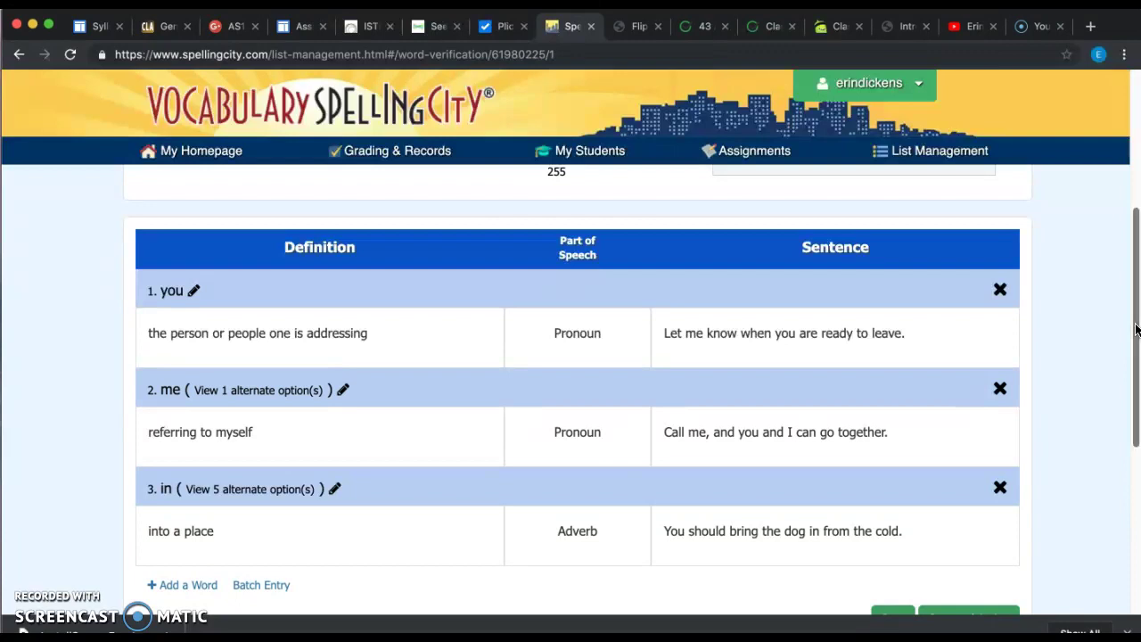
drag(1134, 328, 1135, 388)
click(889, 490)
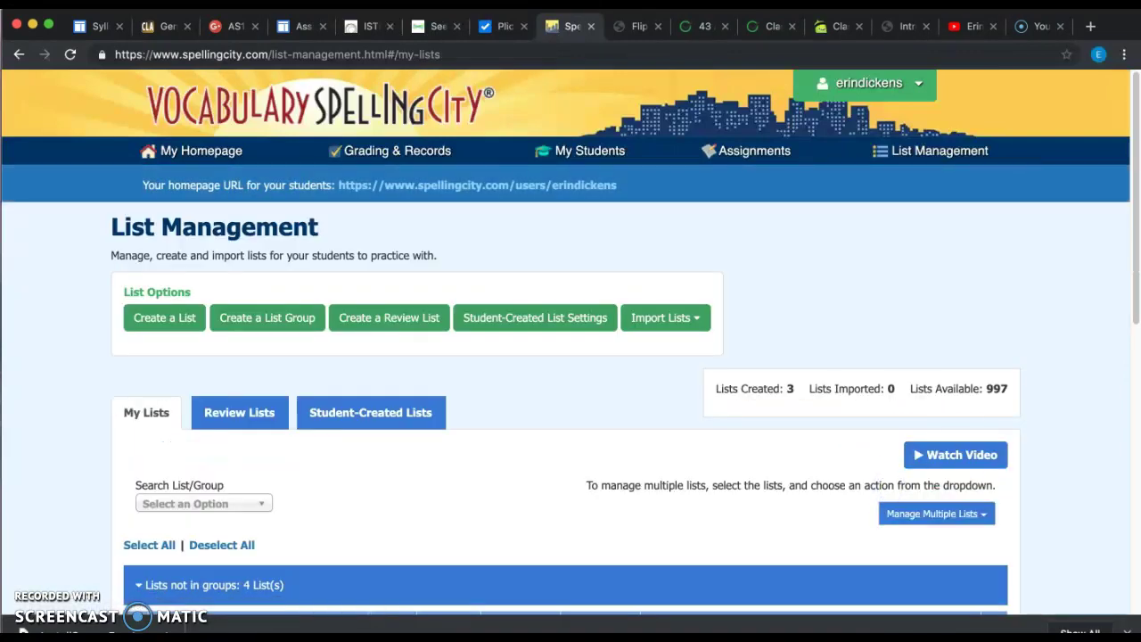
Look over the word lists in List Management and log out of the teacher account
drag(1136, 275, 1136, 403)
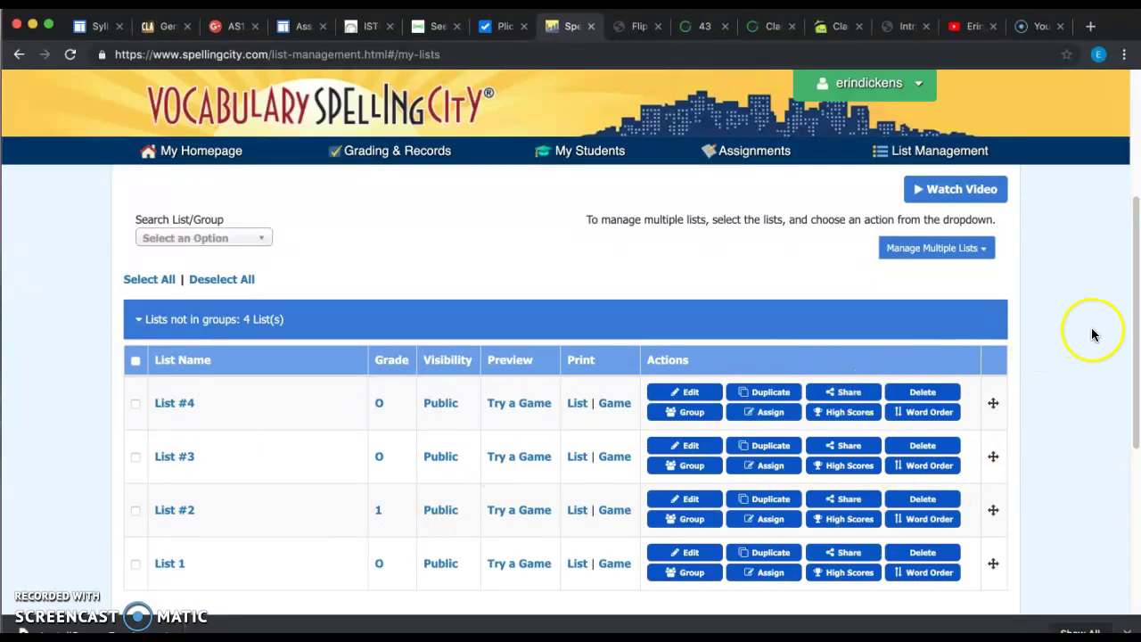
drag(1134, 310, 1135, 191)
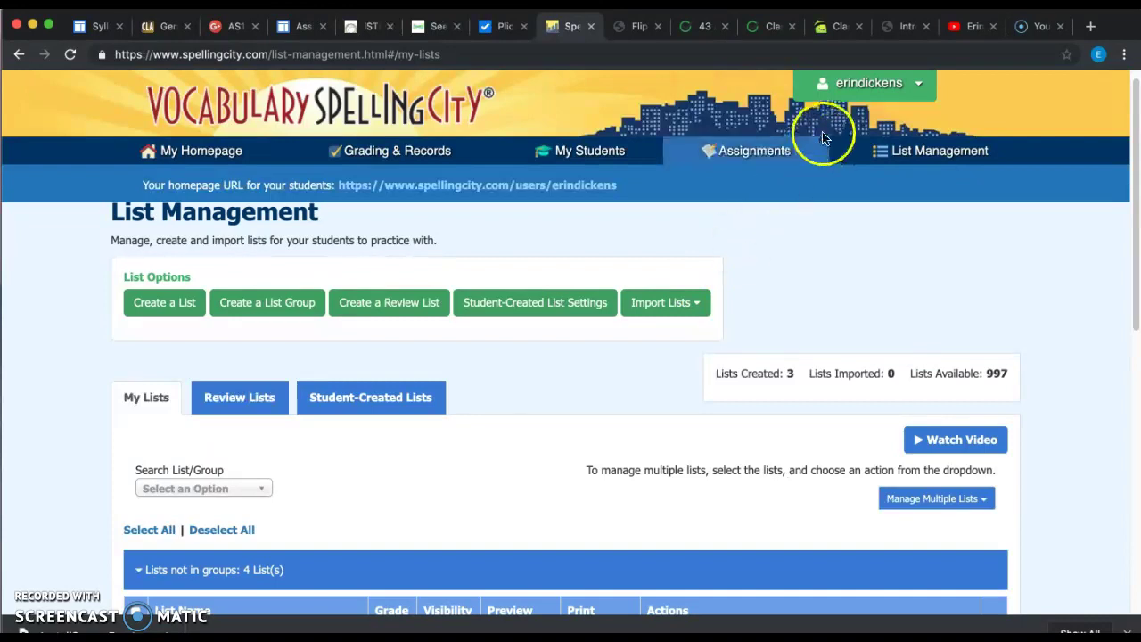
click(873, 86)
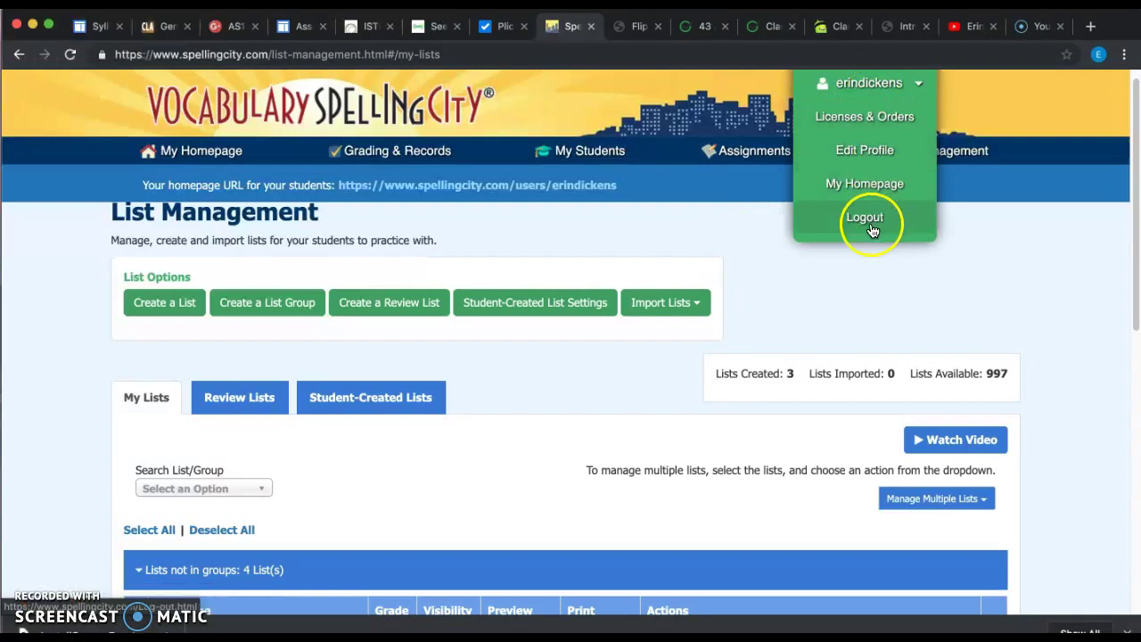
click(861, 218)
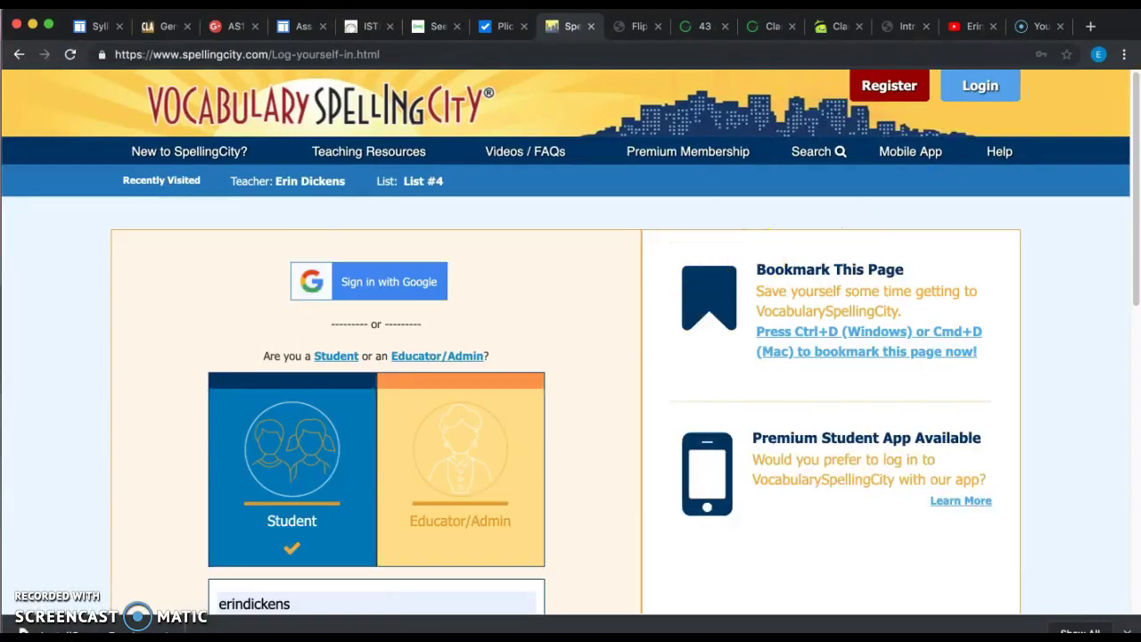
Open the teacher homepage search offered to students of non-premium members on the student login page
drag(1125, 137, 1134, 205)
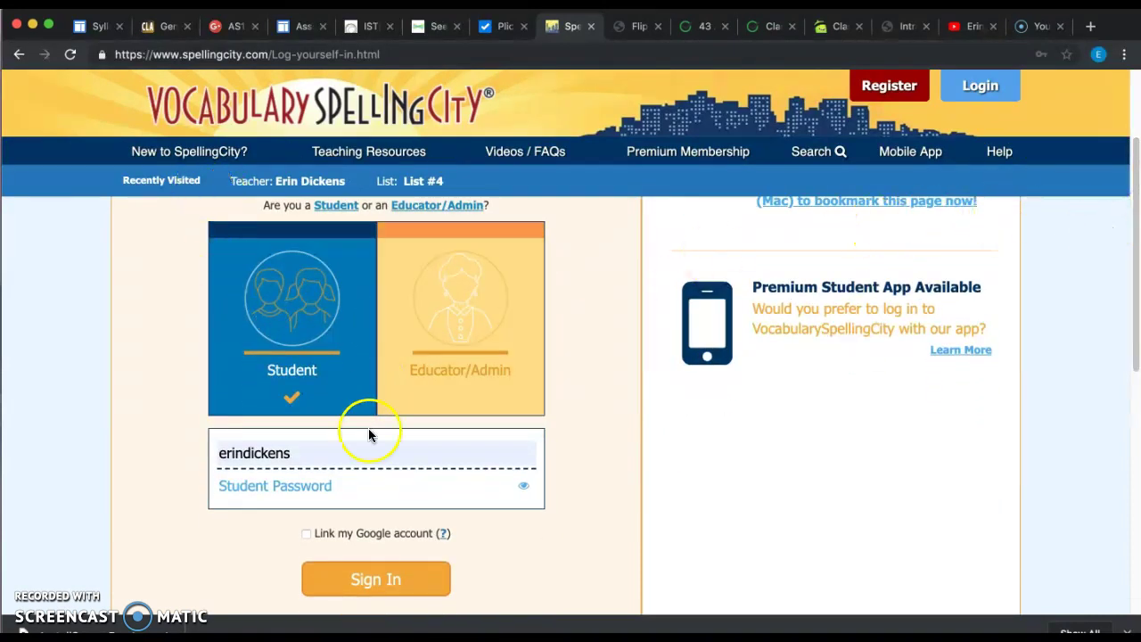
drag(1127, 209, 1136, 285)
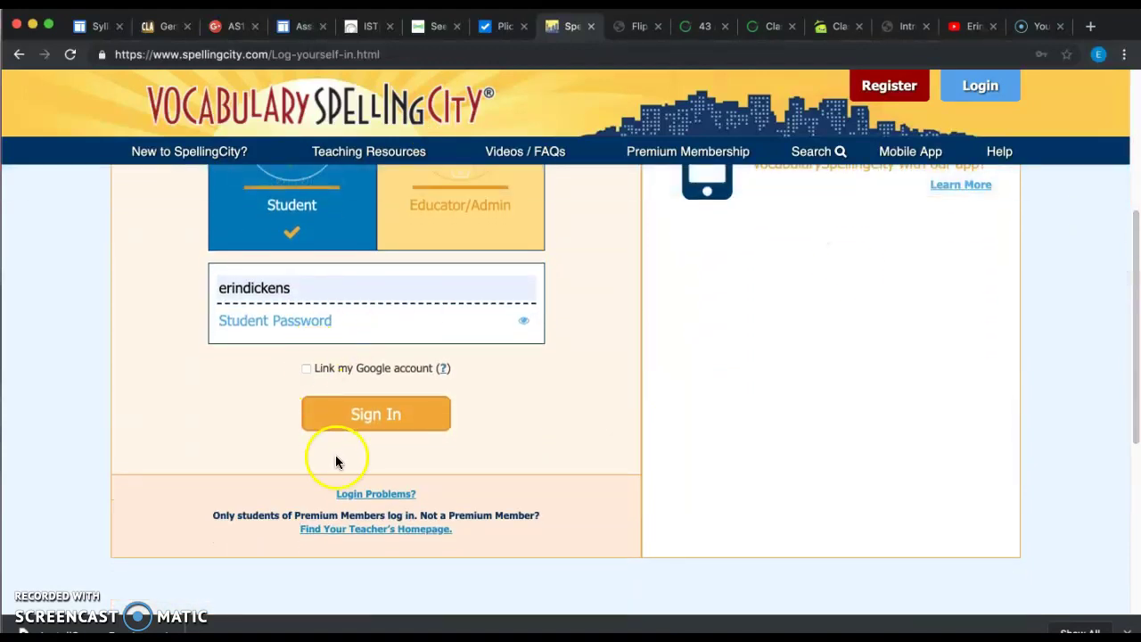
click(362, 532)
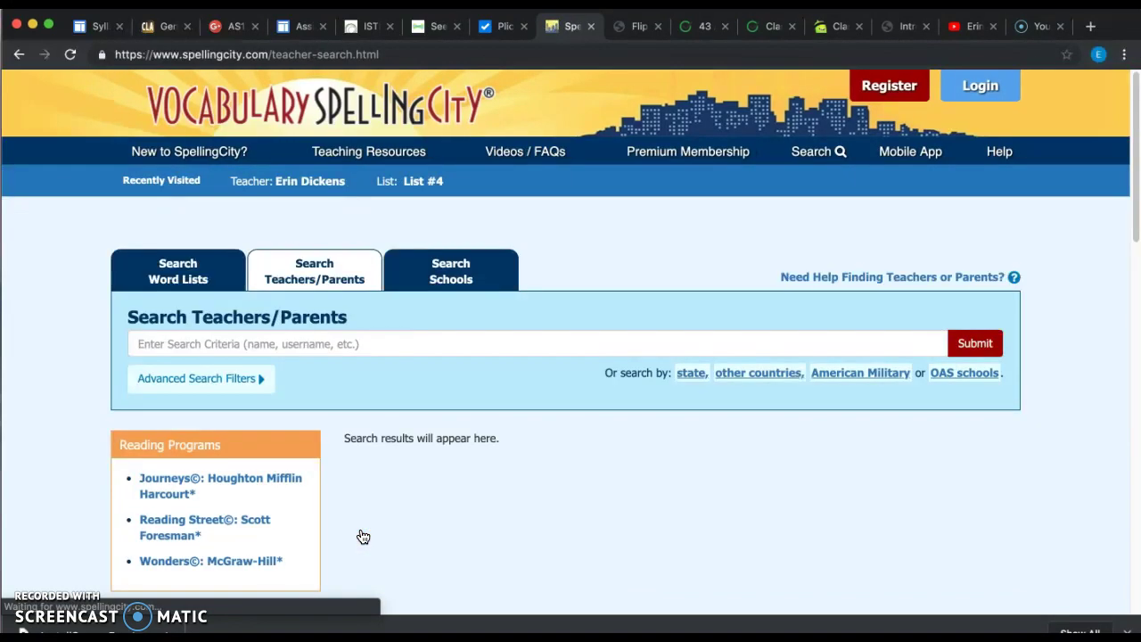
Search teachers and parents by the teacher's full name and open the matching teacher's homepage
click(380, 343)
text(D)
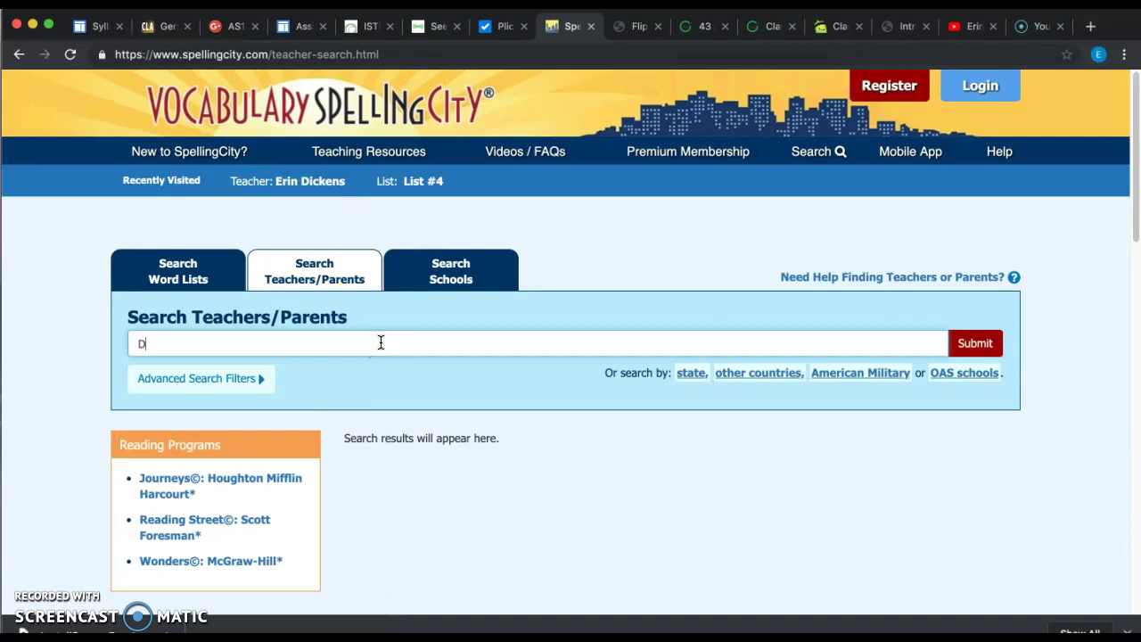
key(BackSpace)
text(Erin)
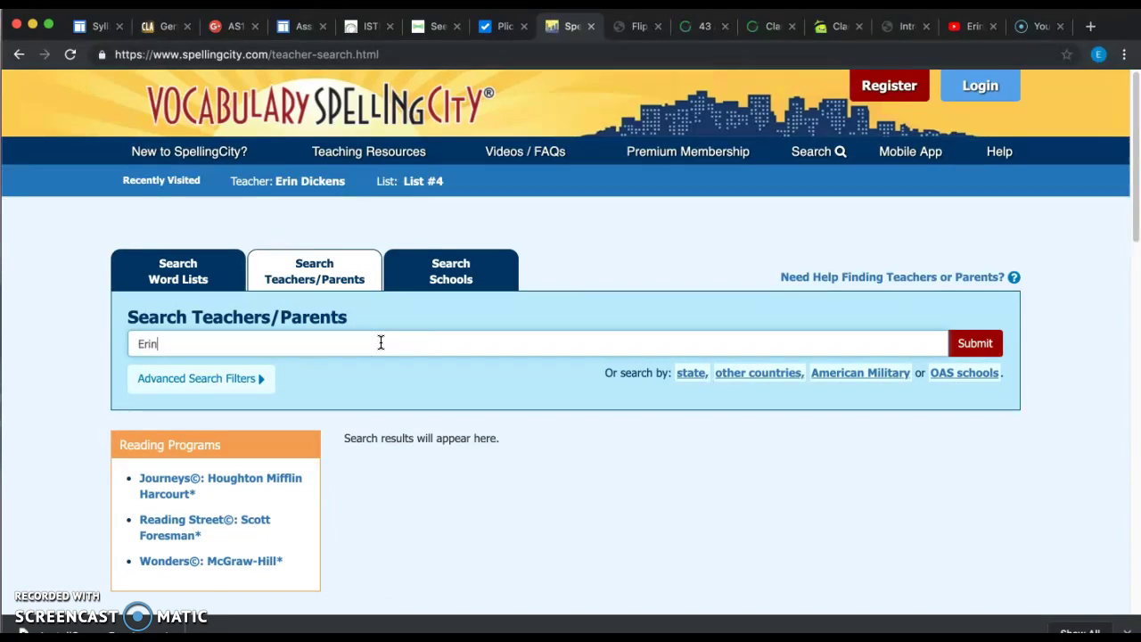
click(969, 342)
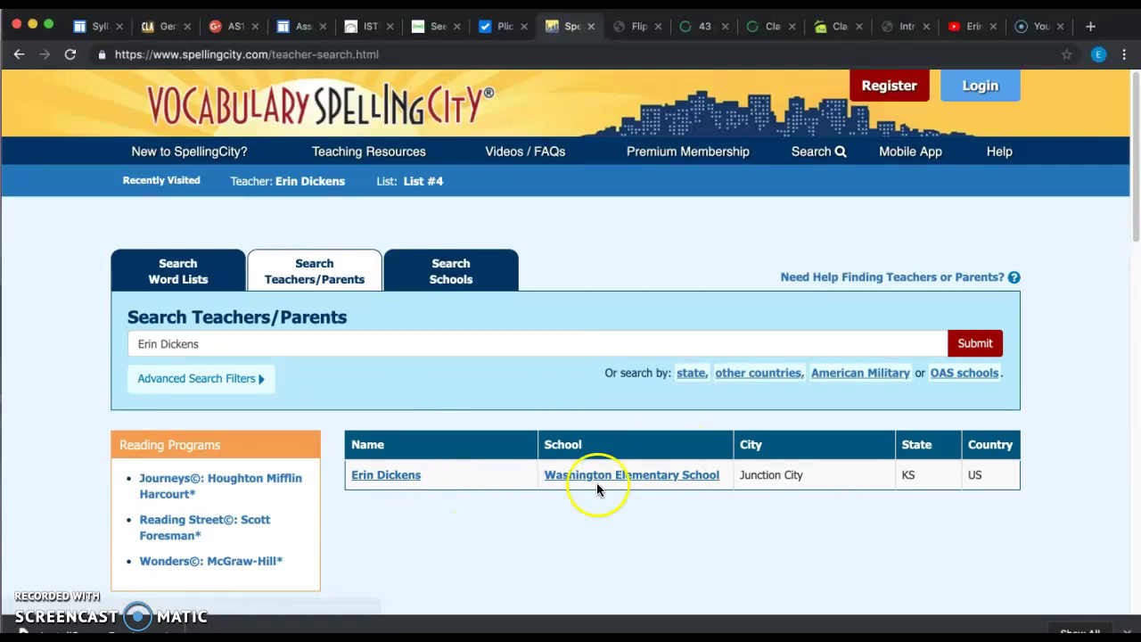
click(395, 472)
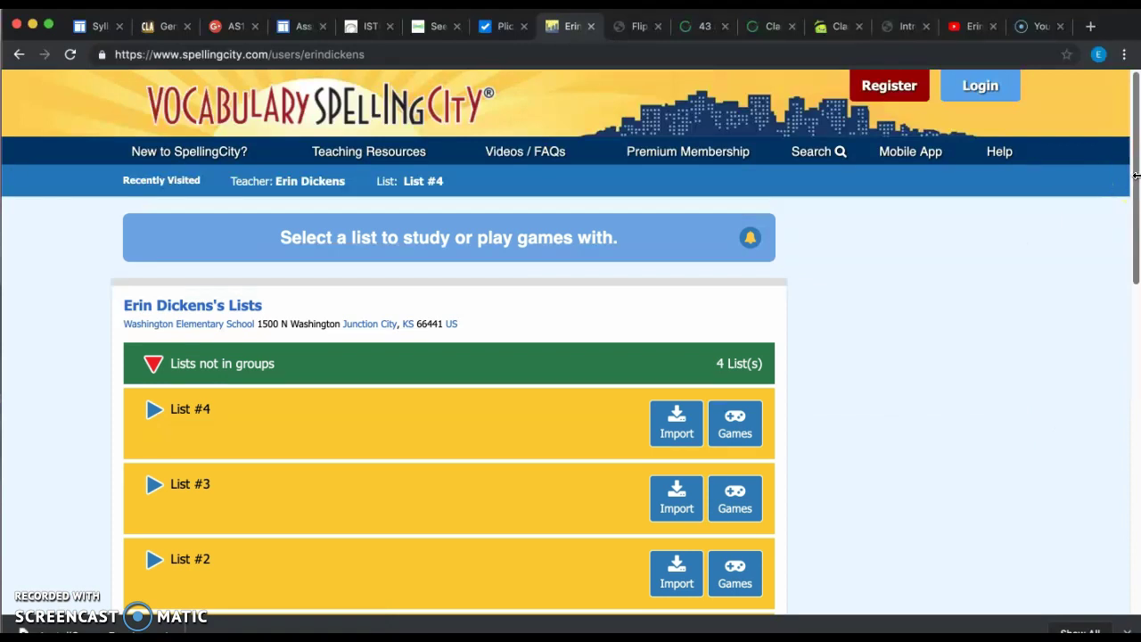
Expand List 1 on the teacher's homepage and view its words
drag(1136, 181, 1137, 239)
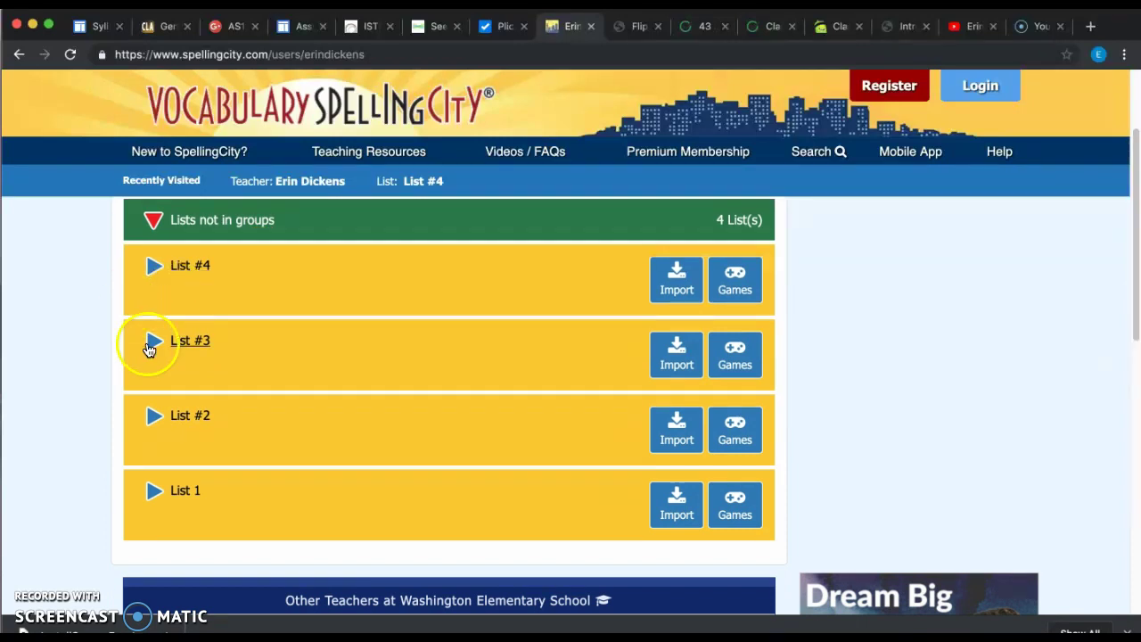
click(154, 491)
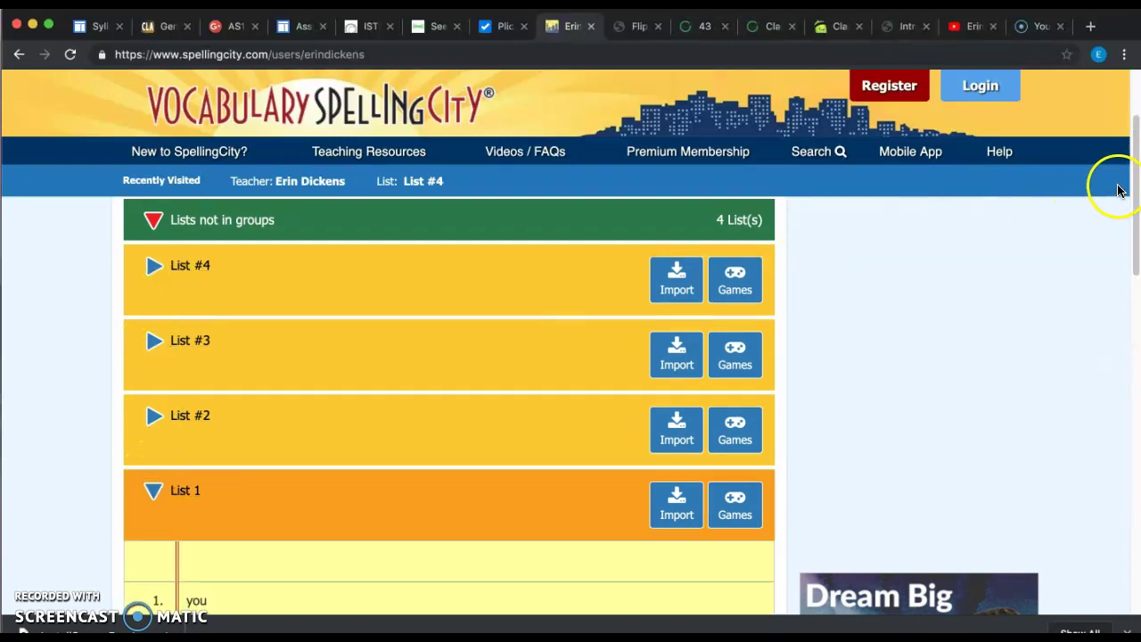
drag(1136, 193, 1136, 293)
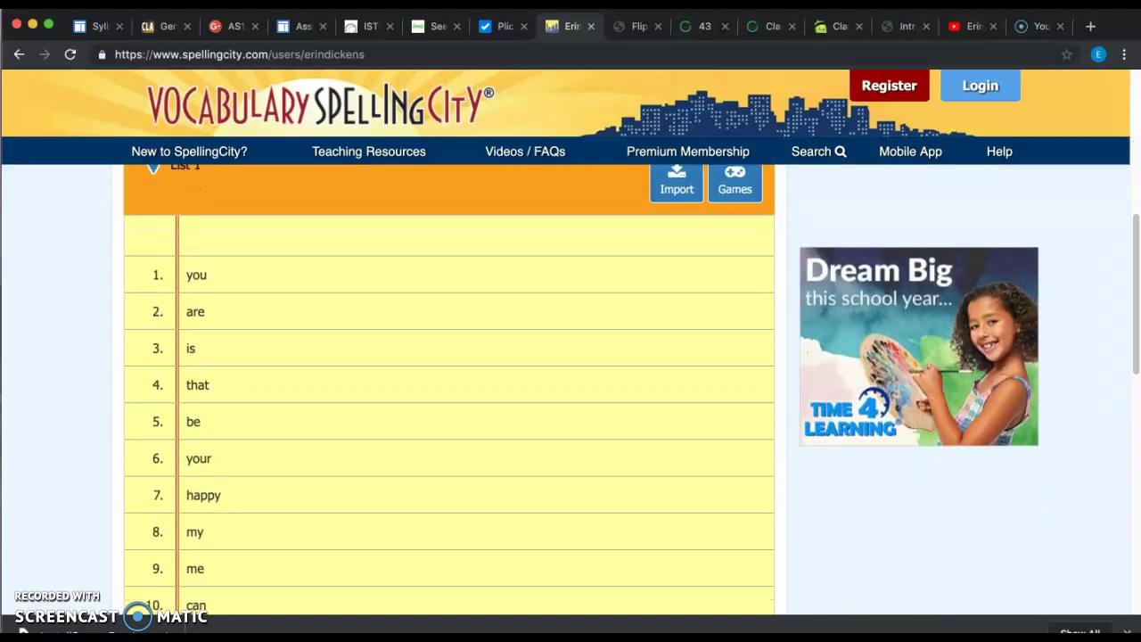
Open the learning activities and games for List 1 and bring up the Spelling TeachMe activity
click(732, 191)
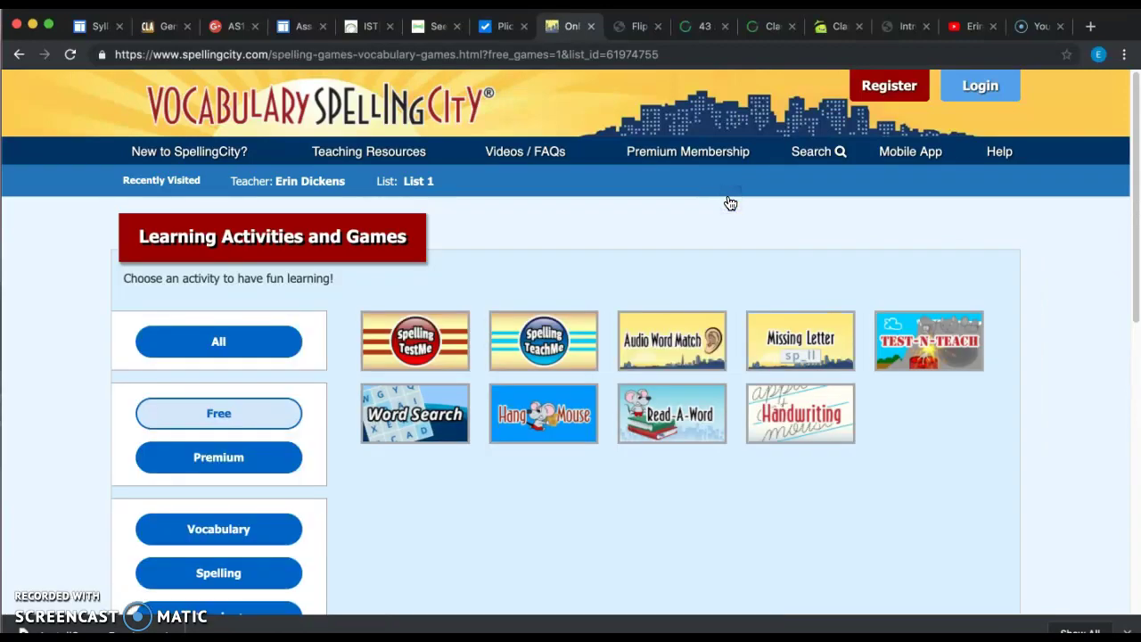
click(565, 358)
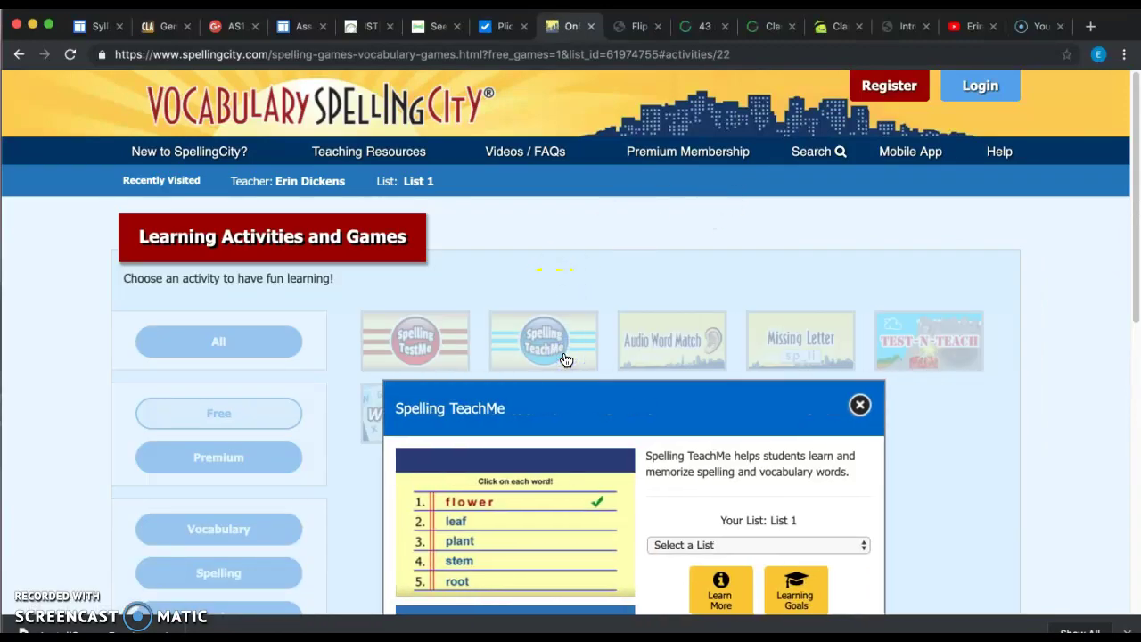
drag(1128, 237, 1128, 326)
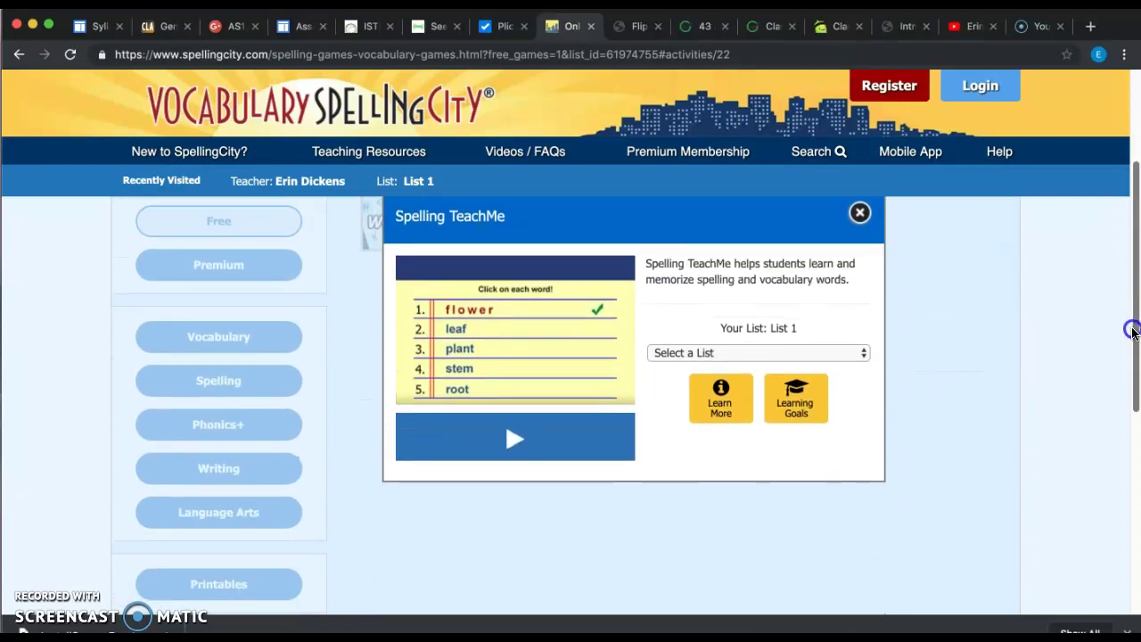
Check the other word lists offered for Spelling TeachMe, keep List 1 and launch the activity
click(721, 353)
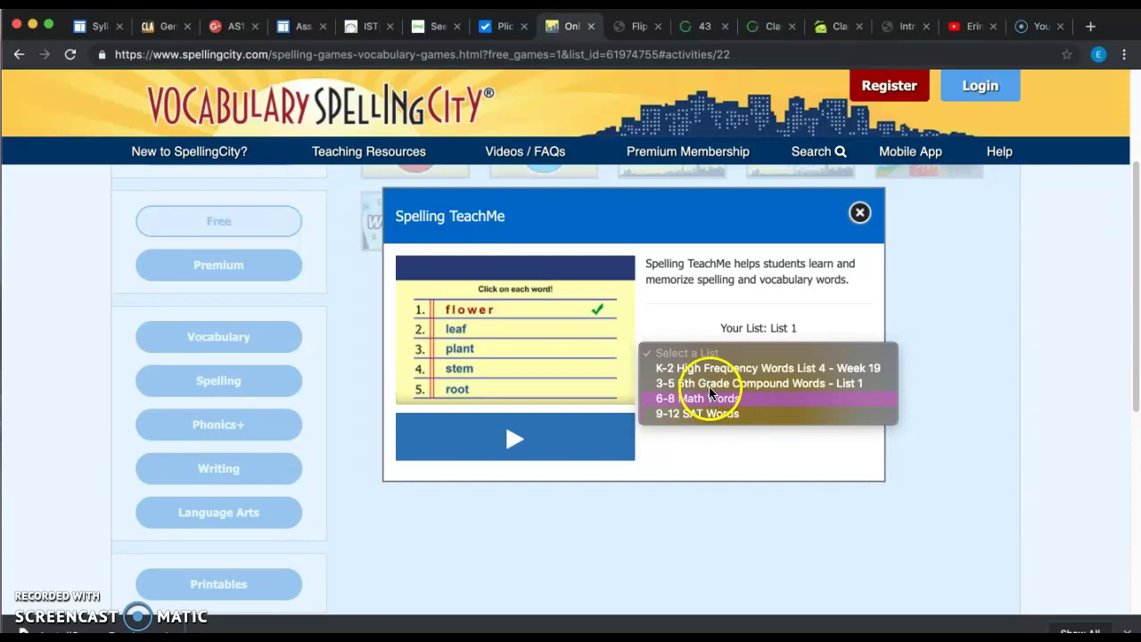
click(699, 356)
click(677, 312)
click(513, 438)
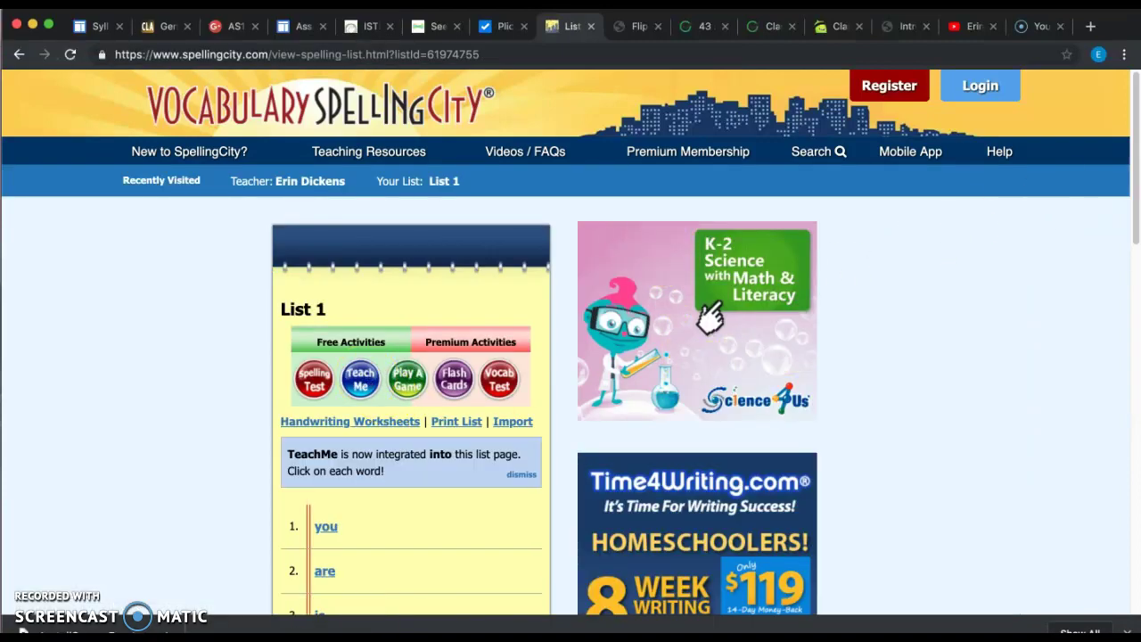
Play the TeachMe quick lesson for the word "you" in List 1
drag(1135, 163, 1136, 260)
click(327, 261)
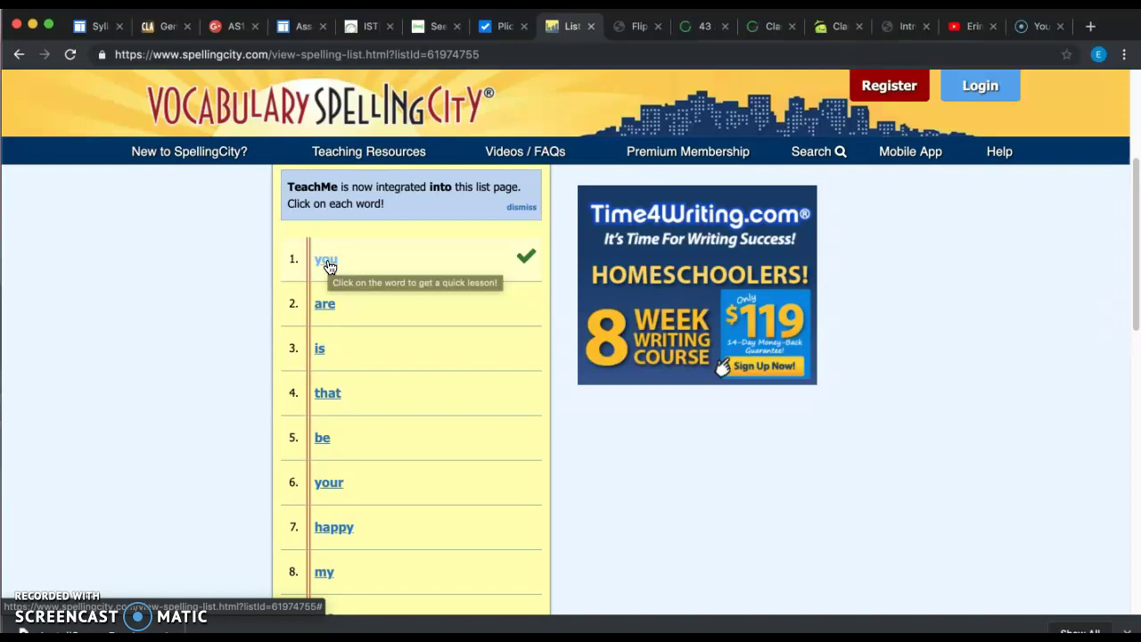
Look over the words and activities on the List 1 page and return to the site's home page
drag(1135, 183, 1132, 102)
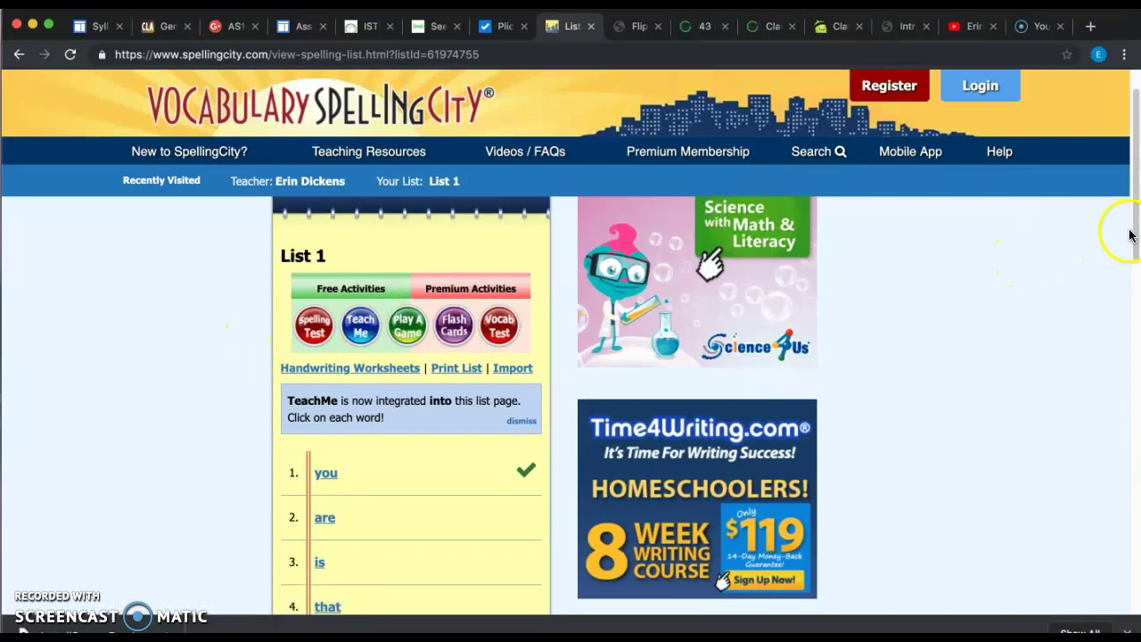
drag(1134, 233, 1134, 316)
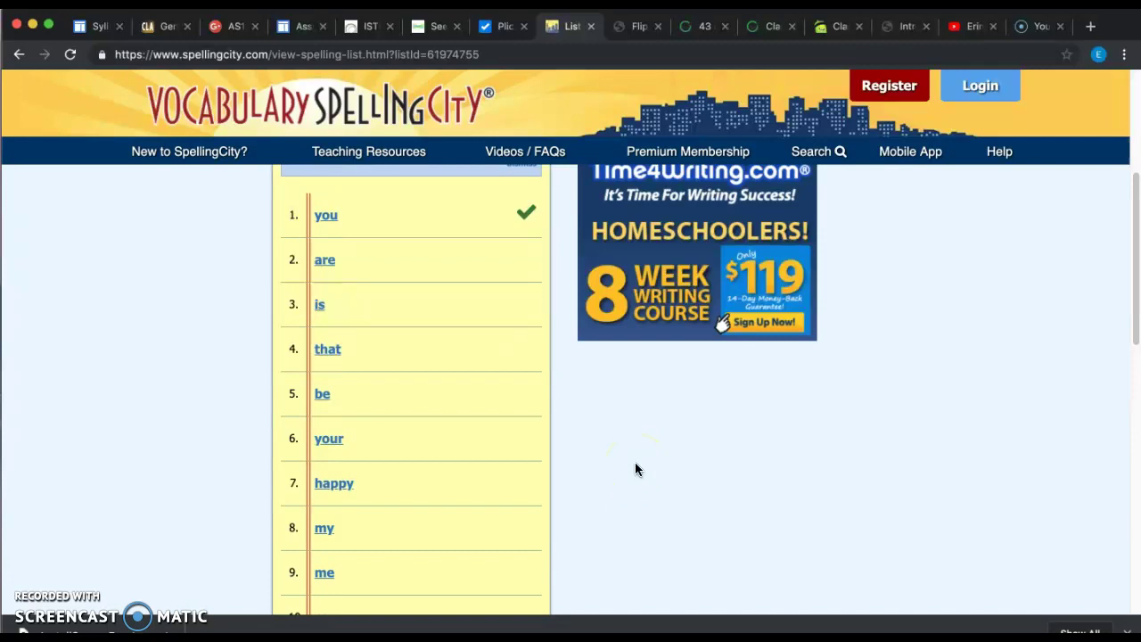
drag(1133, 294, 1134, 179)
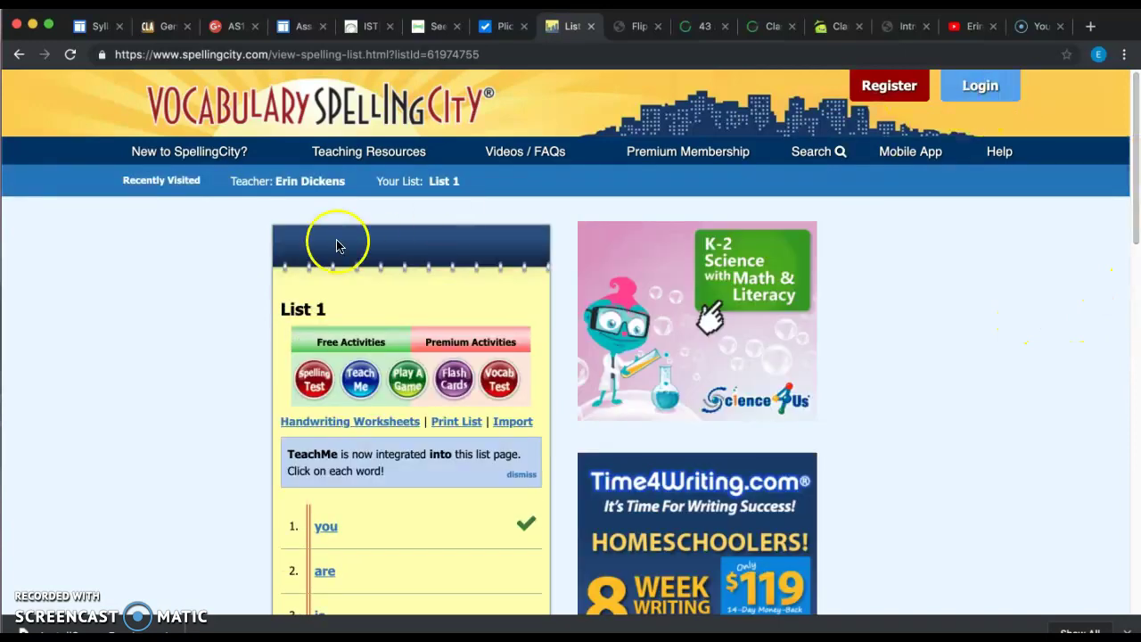
click(281, 102)
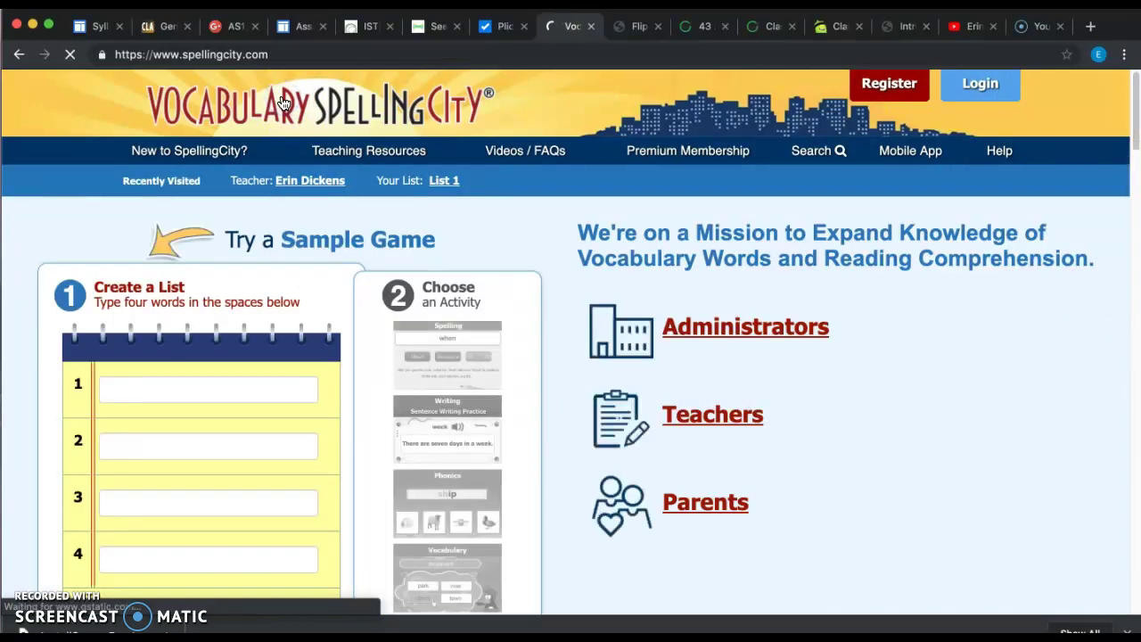